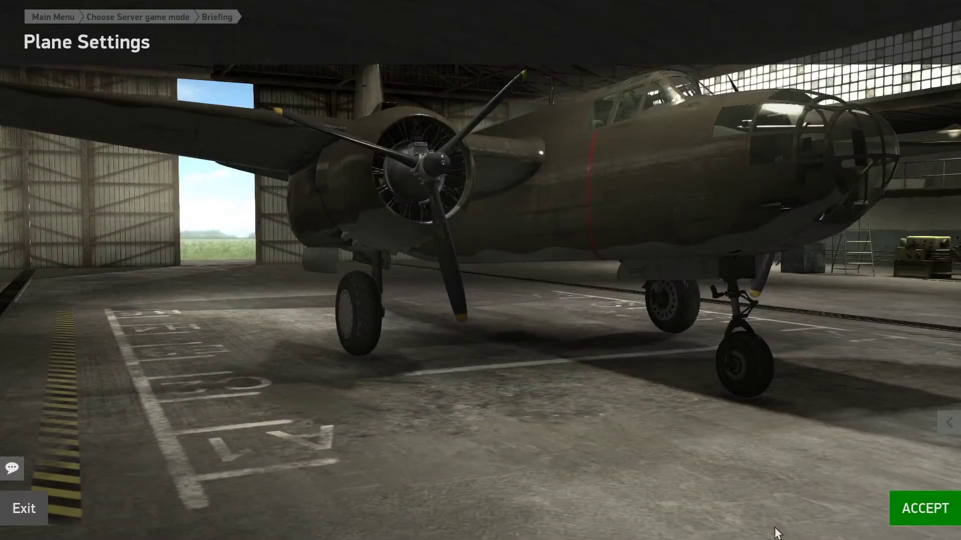
Apply the custom purveyor_of_suffering_(warcrimes) paint scheme to the bomber
click(957, 429)
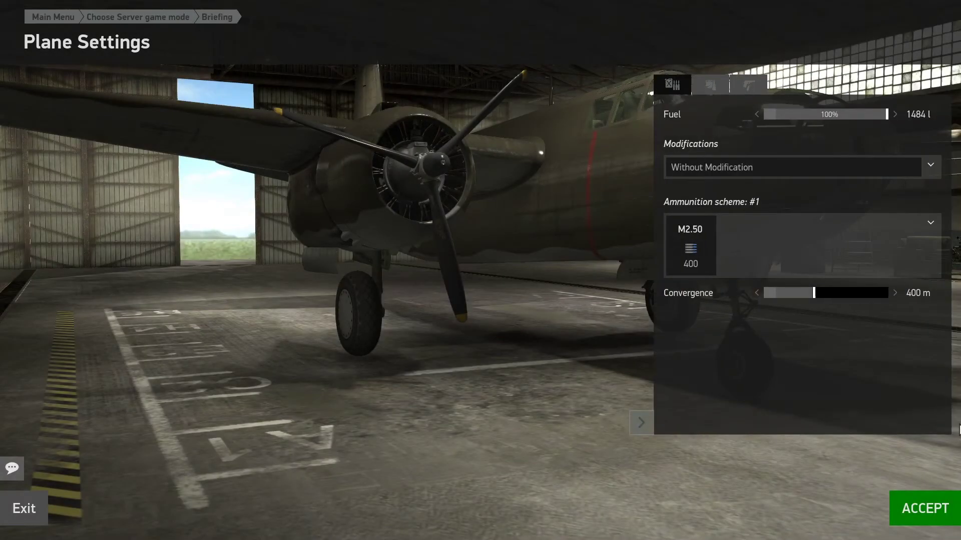
click(714, 83)
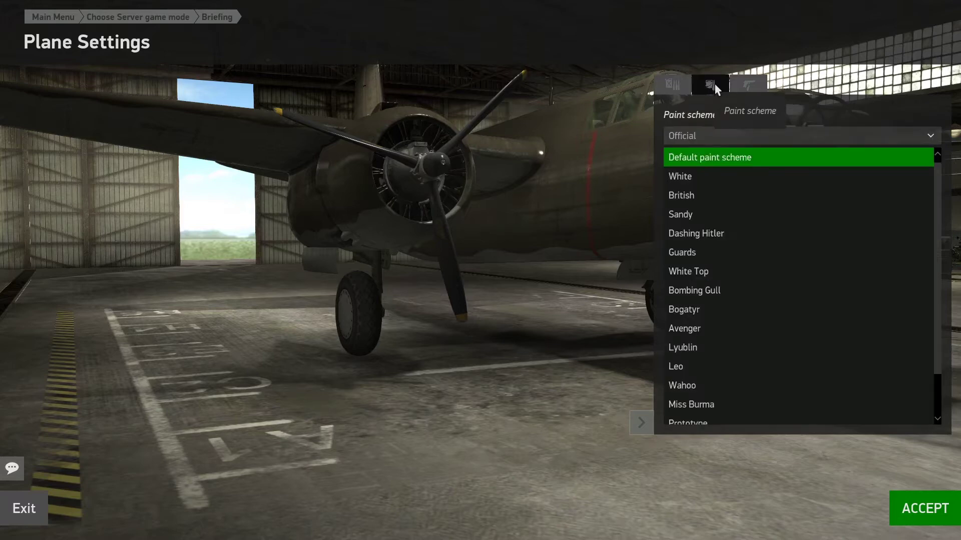
click(721, 141)
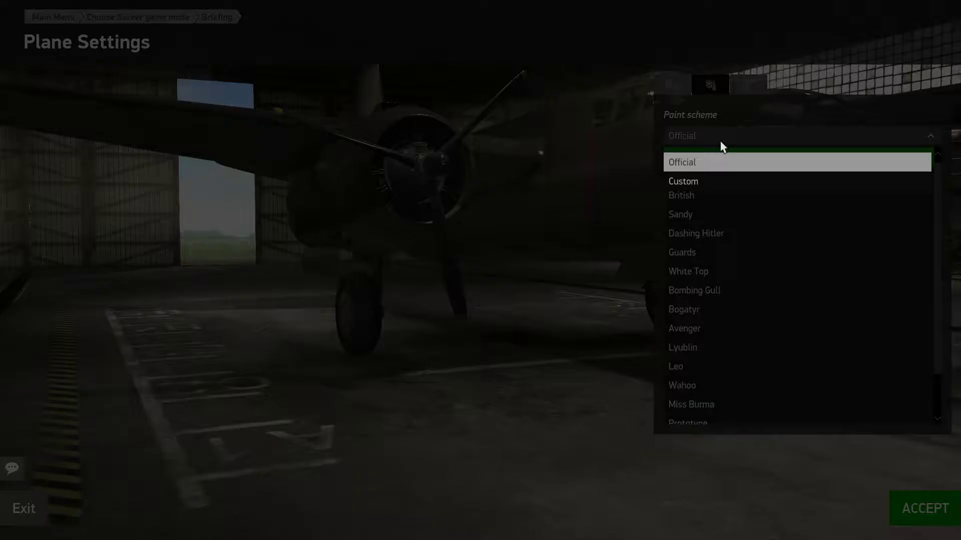
click(714, 183)
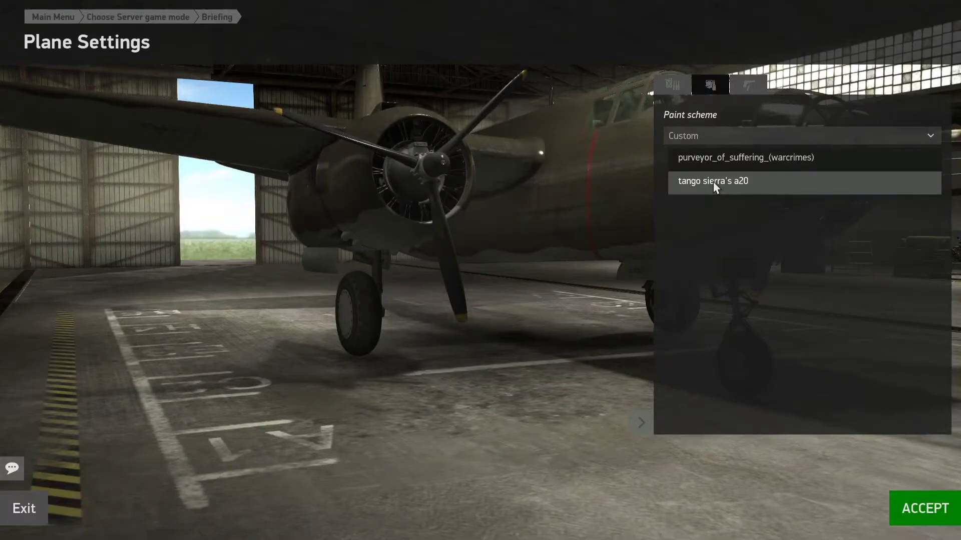
click(714, 160)
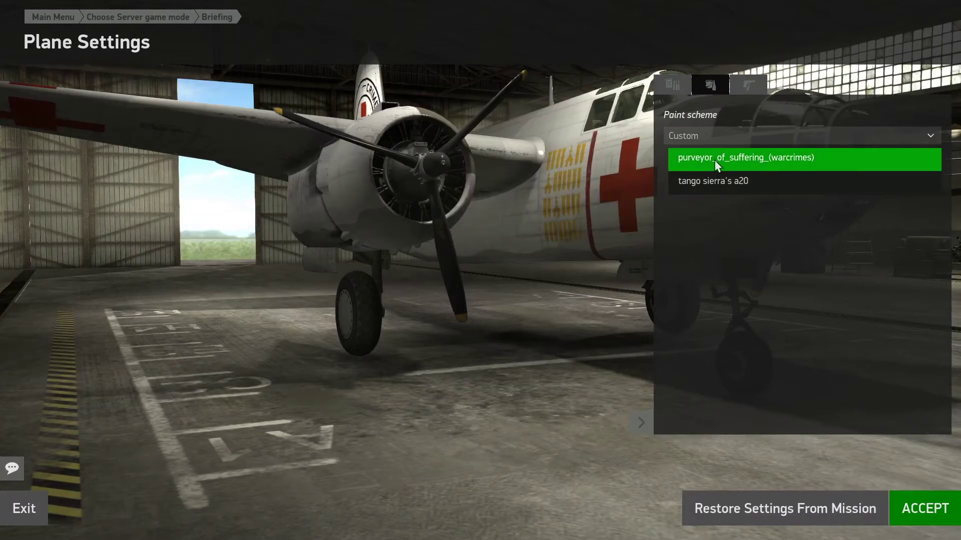
Hide the settings panel, orbit around the bomber to preview the skin, and accept
click(641, 424)
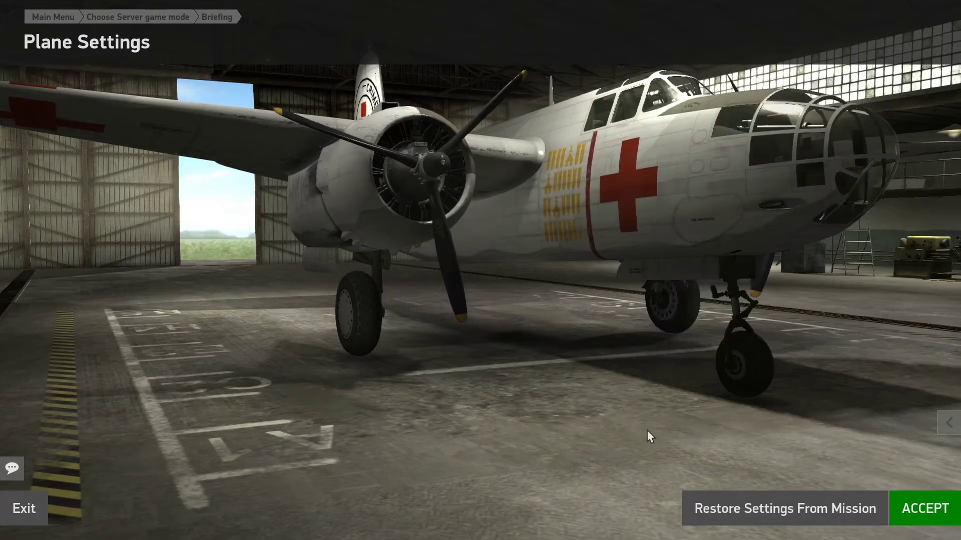
drag(498, 394, 542, 375)
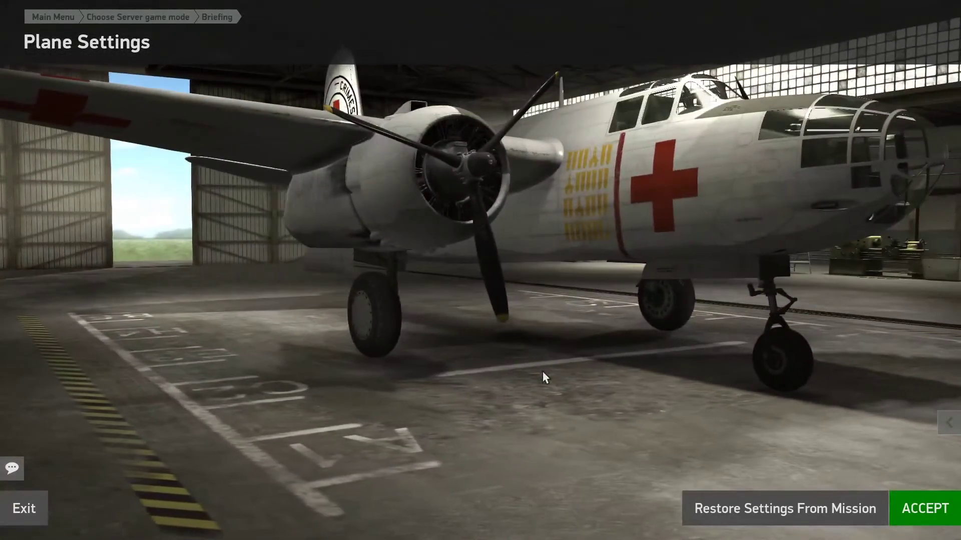
click(915, 513)
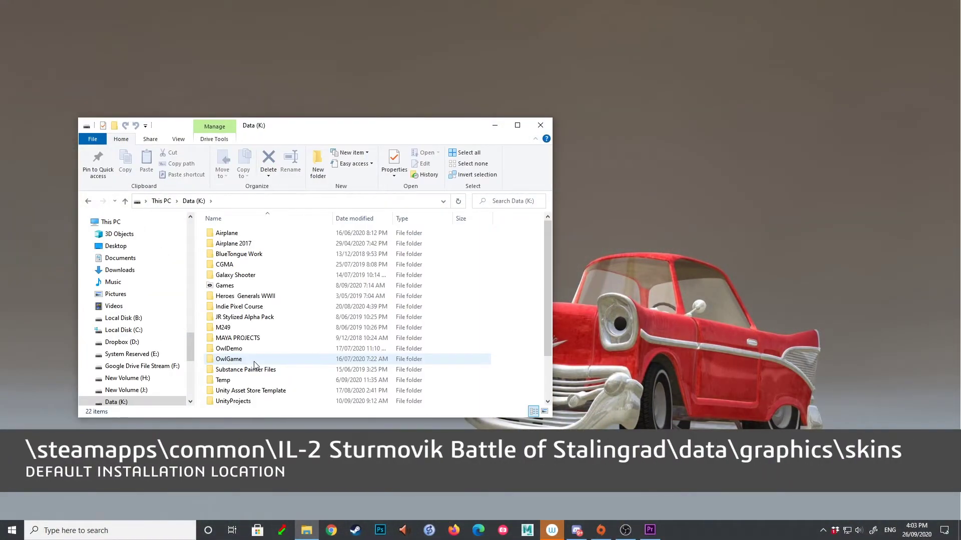
Navigate to K:\Games\steamapps\common\IL-2 Sturmovik Battle of Stalingrad\data\graphics\skins
double_click(225, 285)
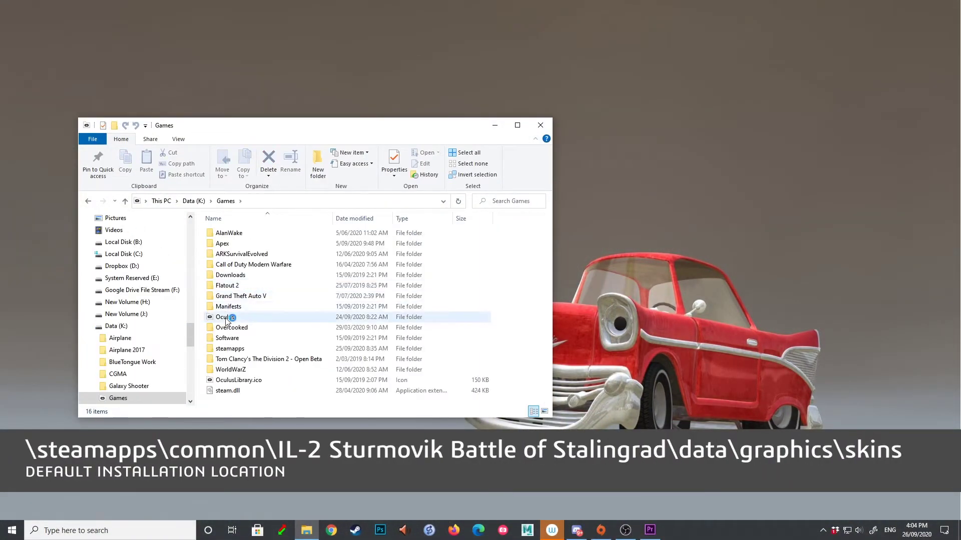
double_click(230, 350)
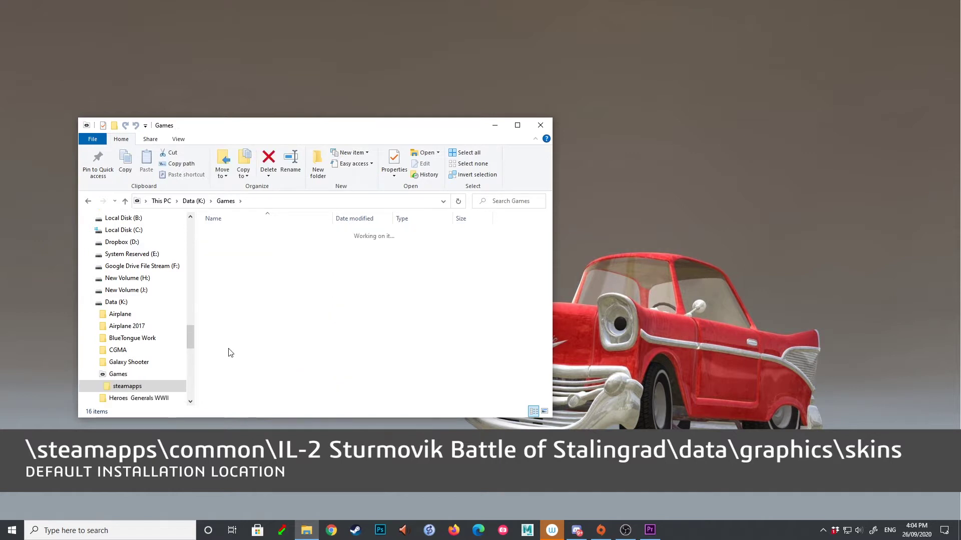
double_click(225, 239)
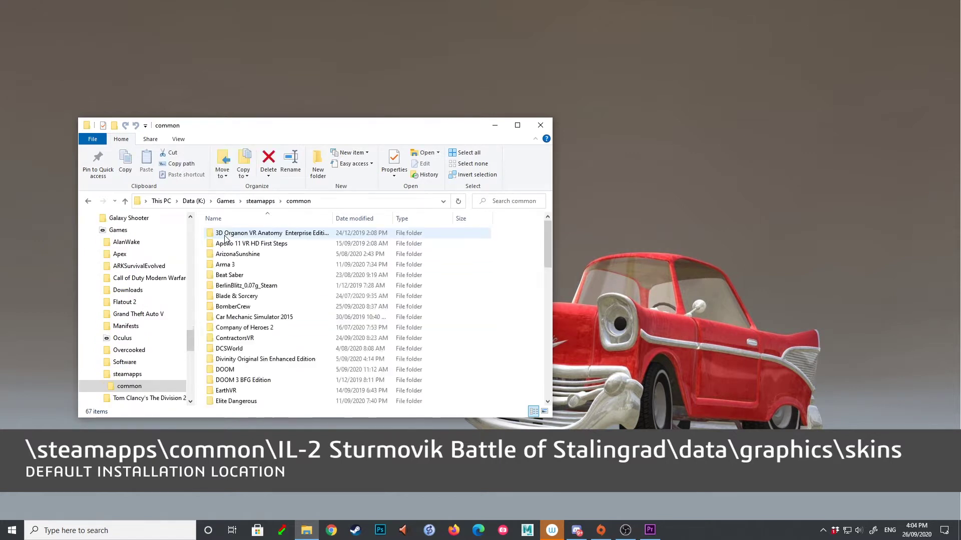
scroll(228, 291, down, 1)
scroll(228, 292, down, 3)
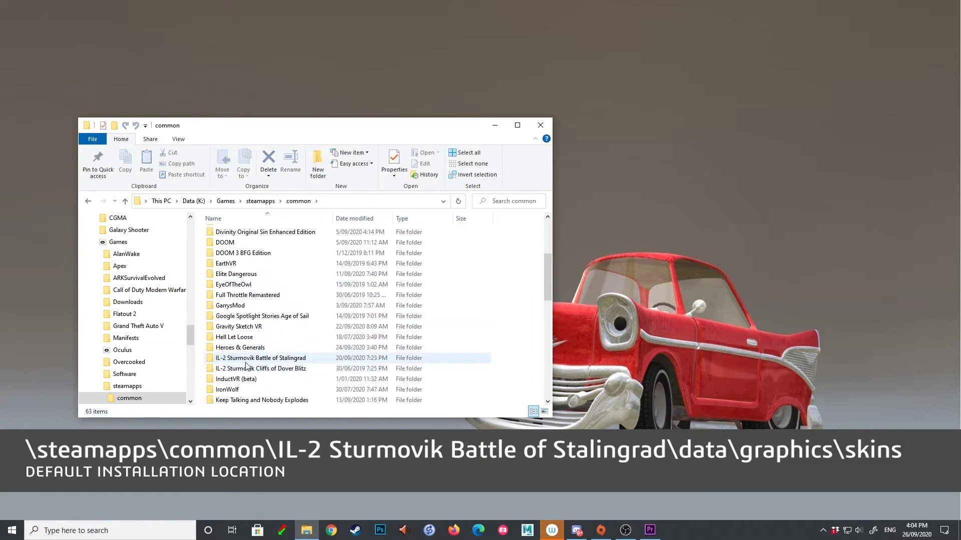
double_click(243, 359)
double_click(224, 248)
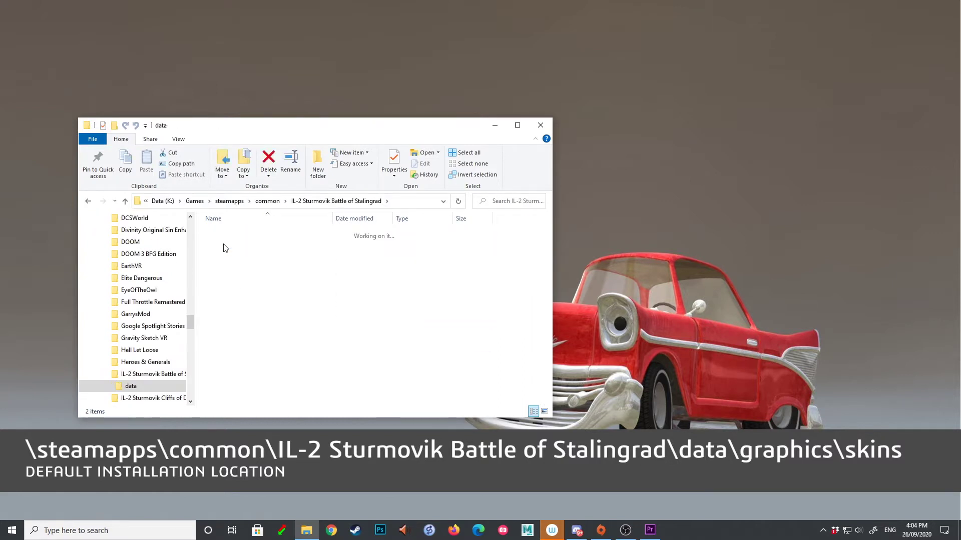
click(225, 278)
double_click(226, 278)
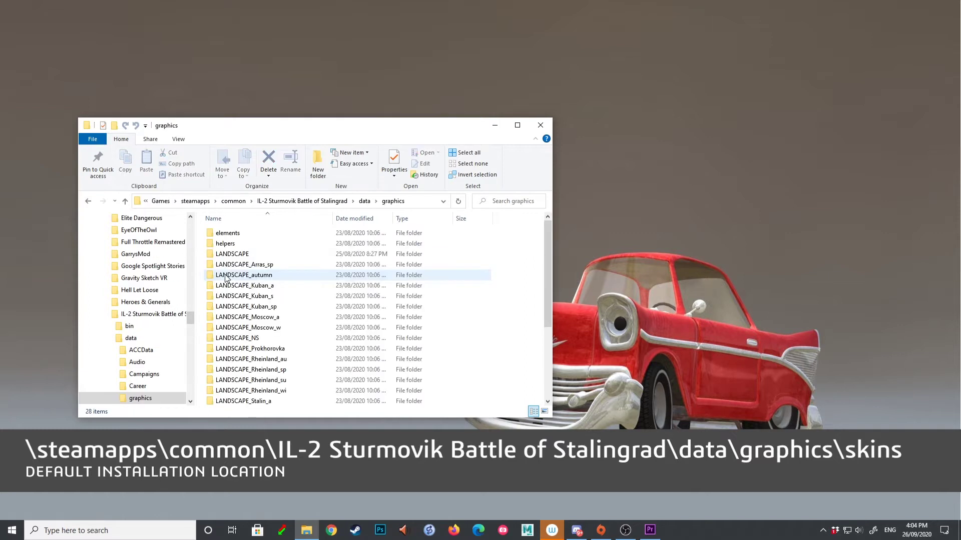
scroll(232, 364, down, 4)
double_click(223, 358)
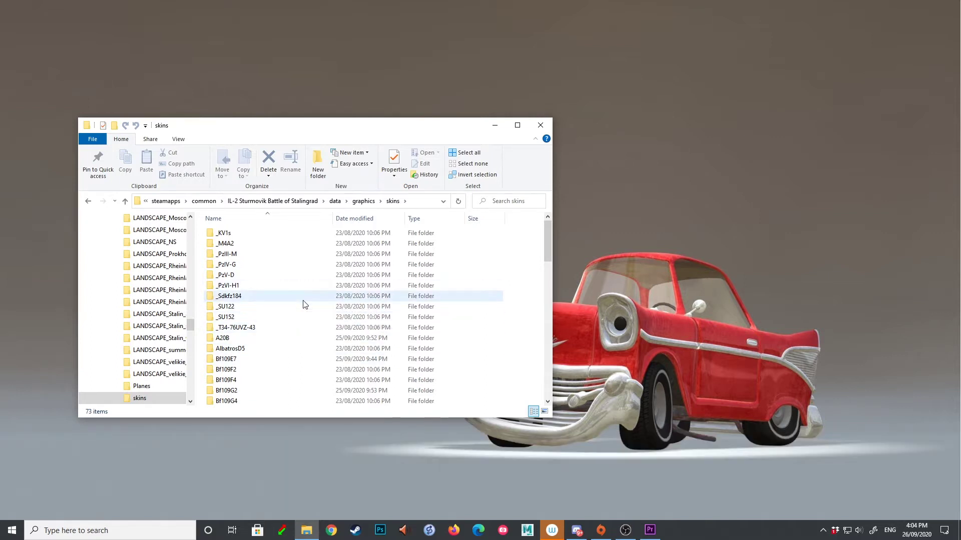
Maximize the Explorer window and scroll through the game's installed skin folders
click(517, 125)
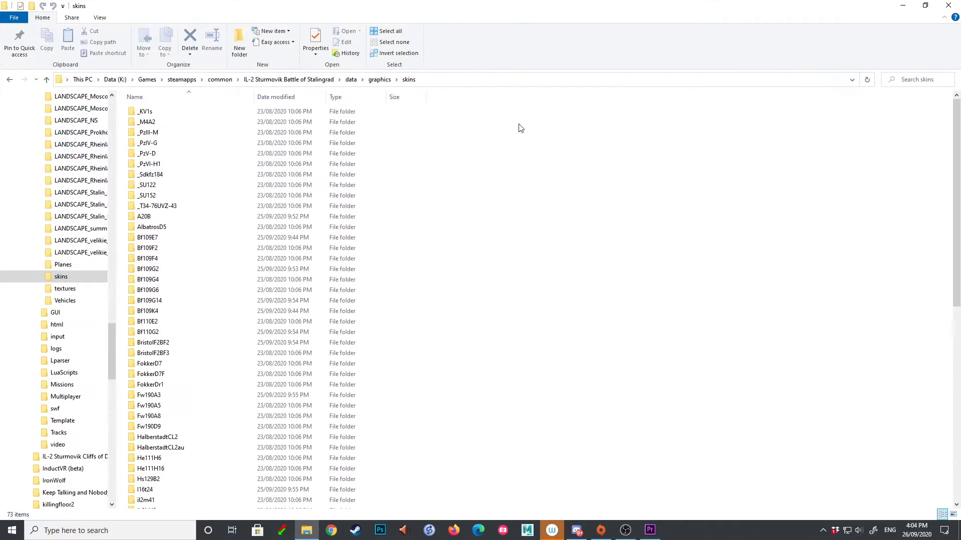
scroll(519, 145, down, 3)
scroll(519, 145, down, 5)
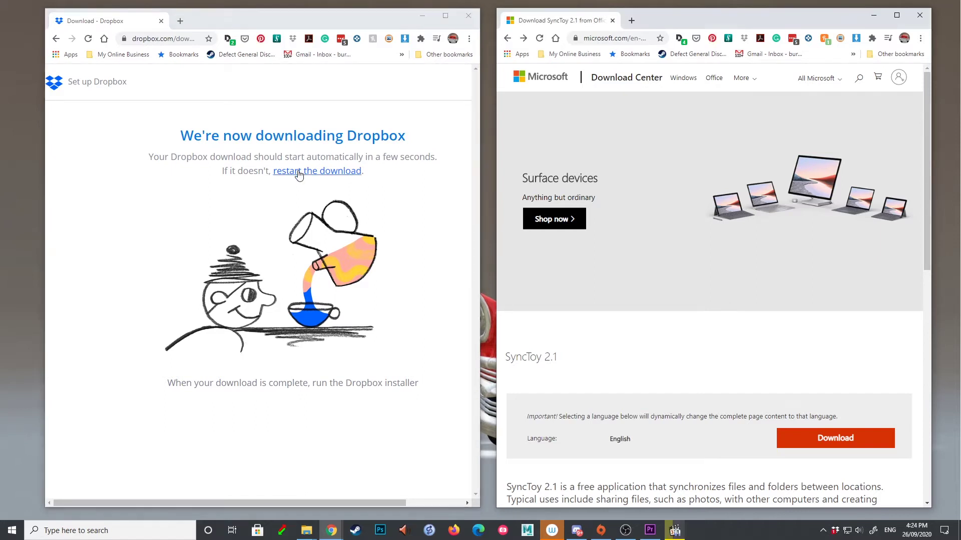
Restart the Dropbox download and run DropboxInstaller.exe
click(298, 171)
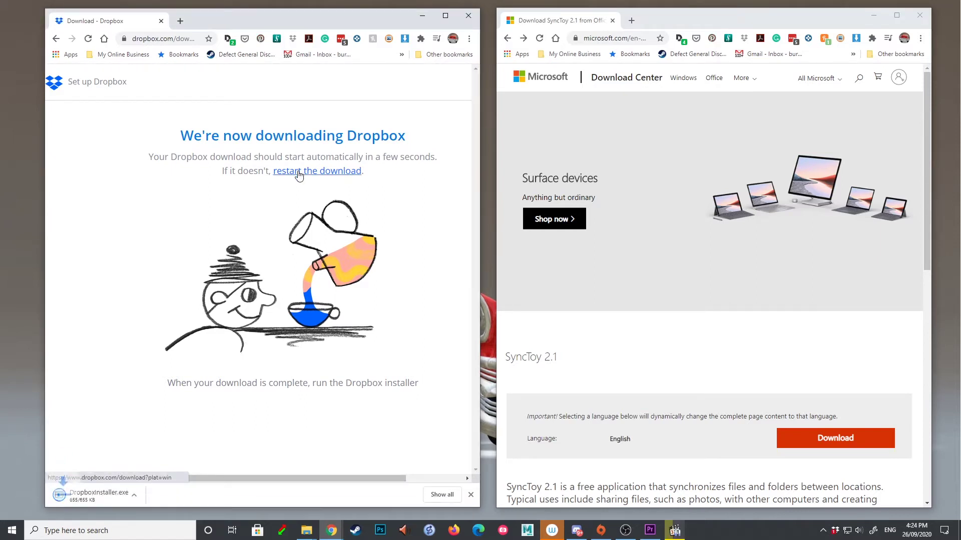
click(111, 495)
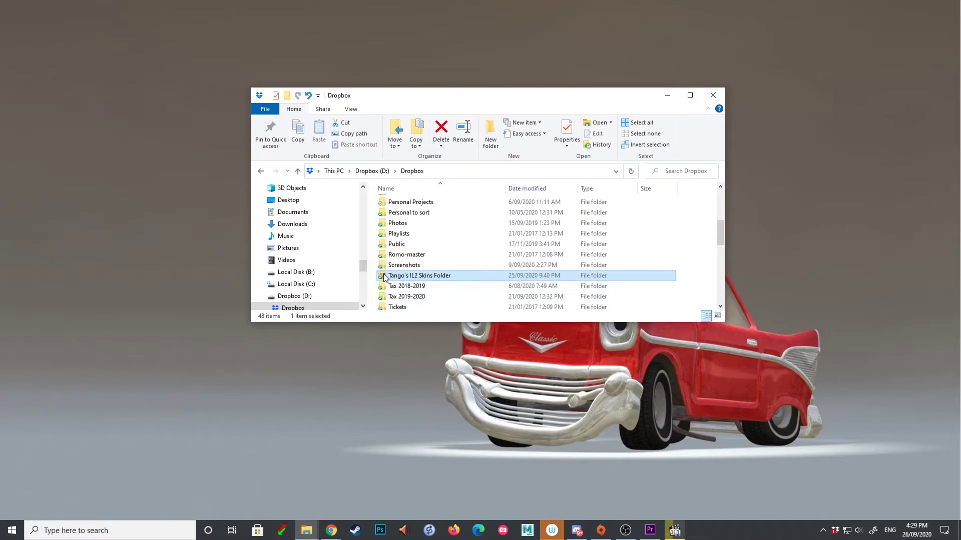
View the sharing details of the IL2 skins folder in Dropbox
right_click(384, 278)
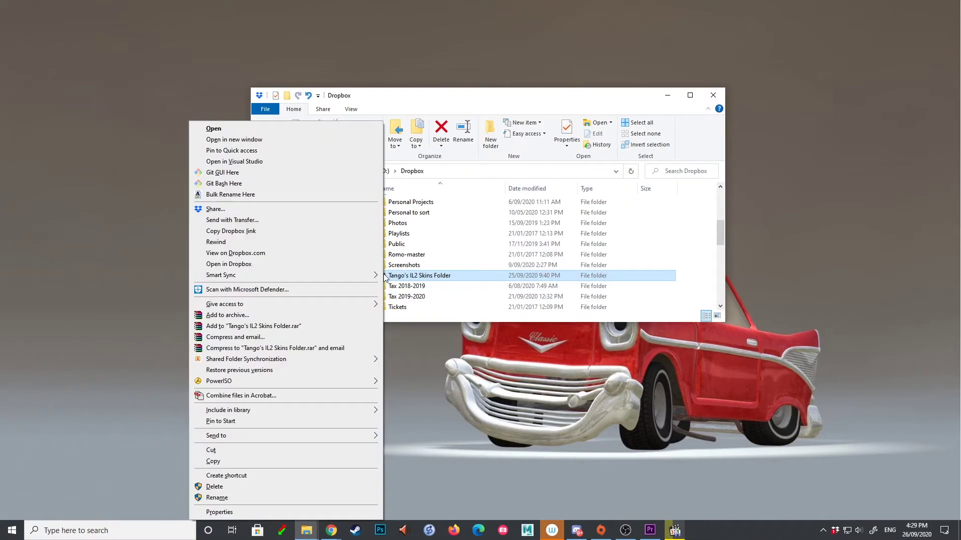
click(240, 210)
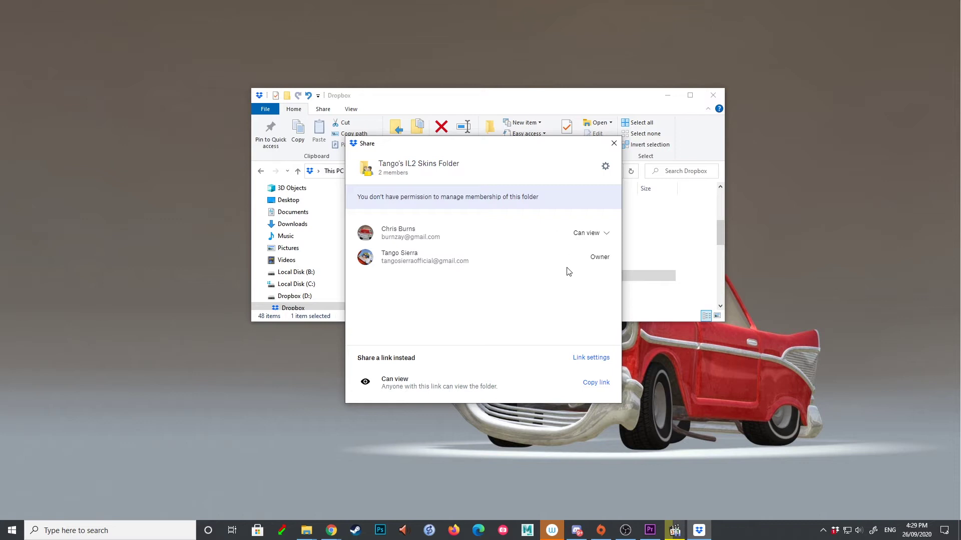
click(615, 144)
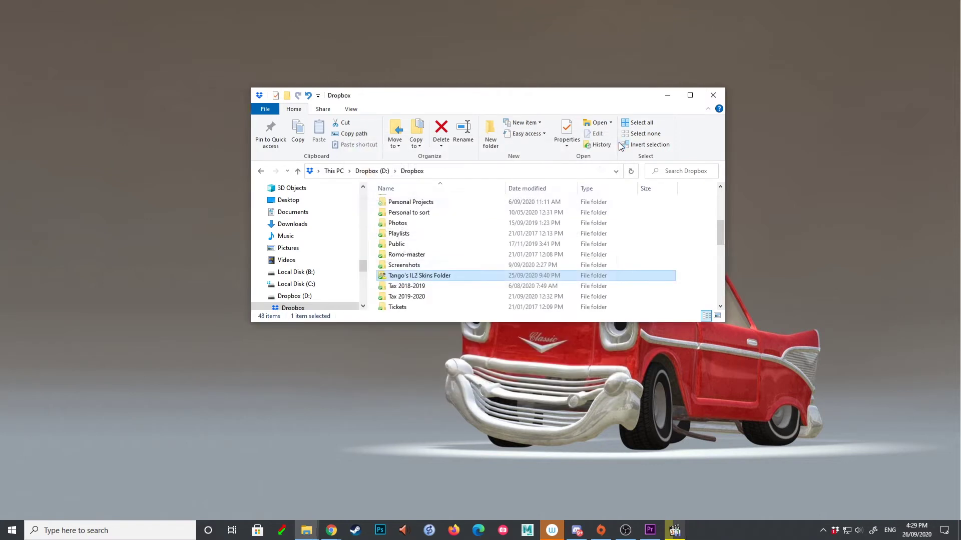
Browse the shared folder's skins subfolder contents, then close File Explorer
double_click(401, 278)
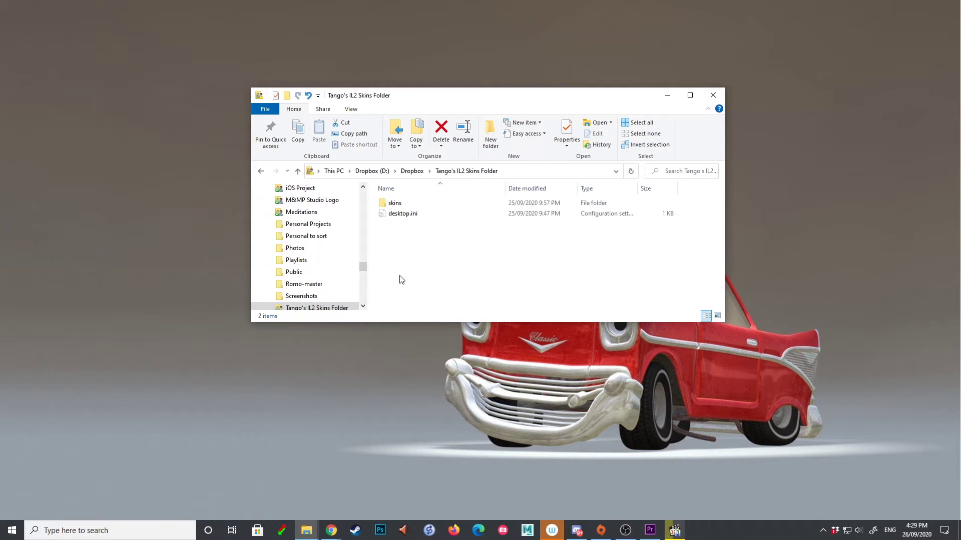
double_click(397, 204)
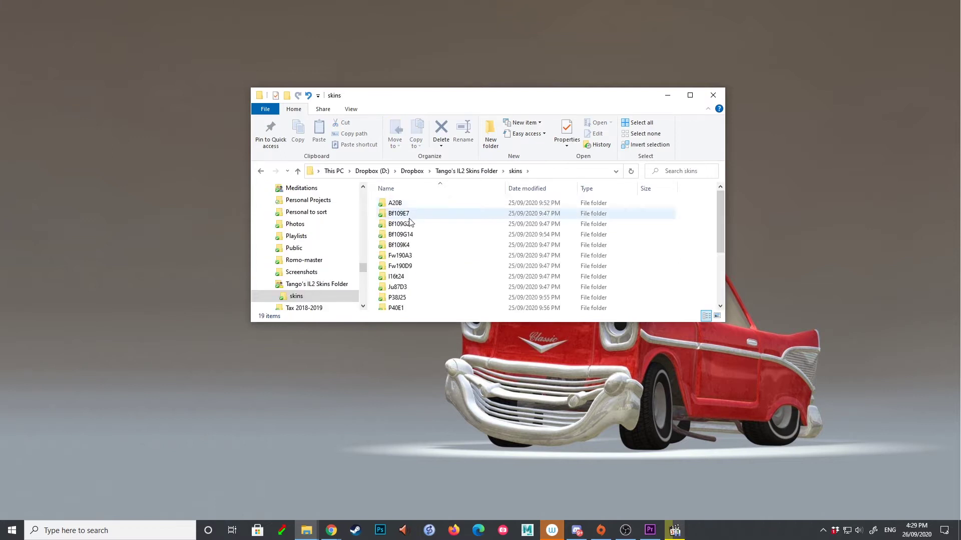
scroll(410, 222, down, 1)
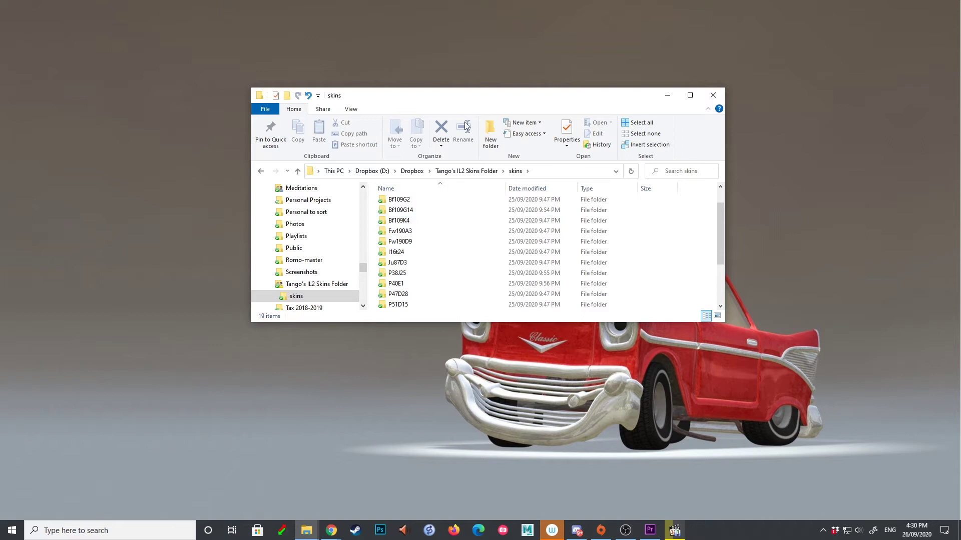
scroll(458, 231, down, 2)
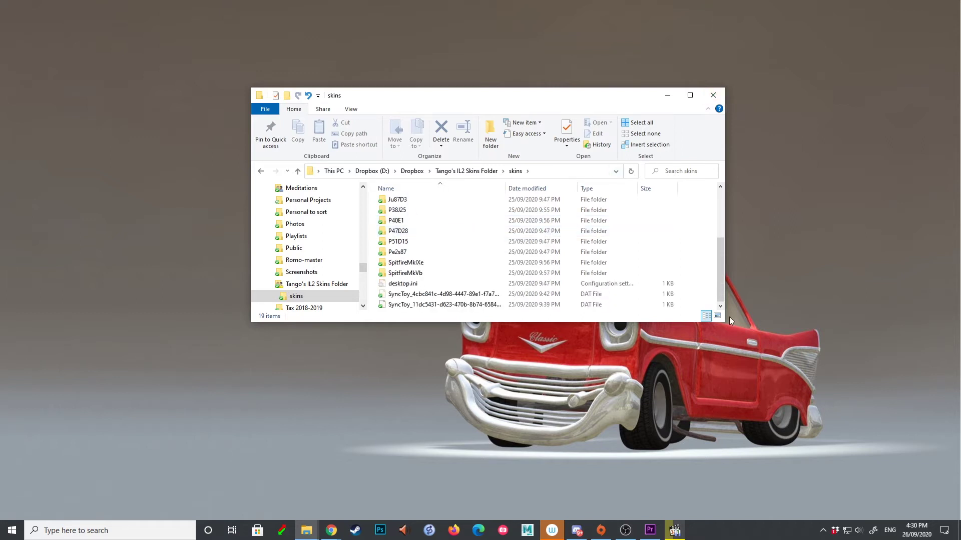
click(713, 95)
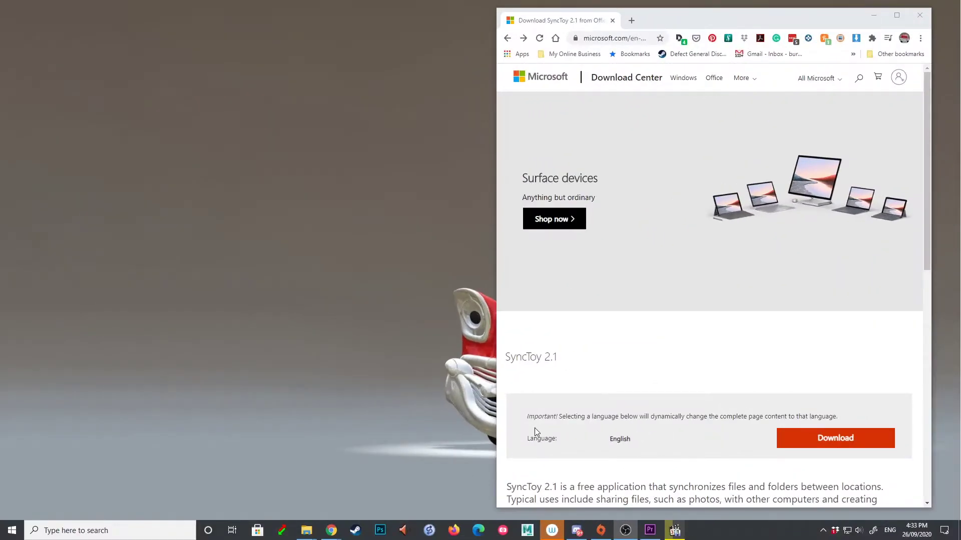
Download SyncToySetupPackage_v21_x64.exe and run the setup file
click(827, 439)
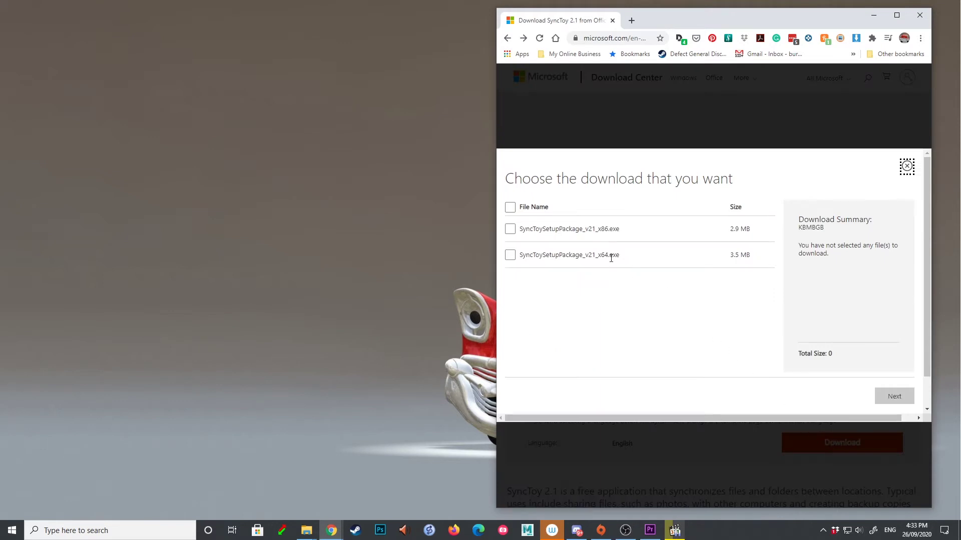
click(511, 256)
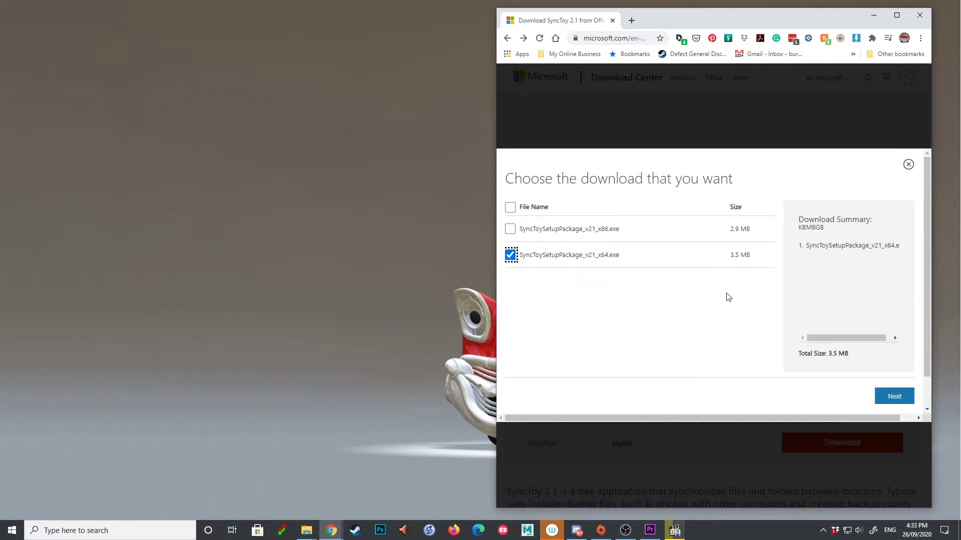
click(891, 402)
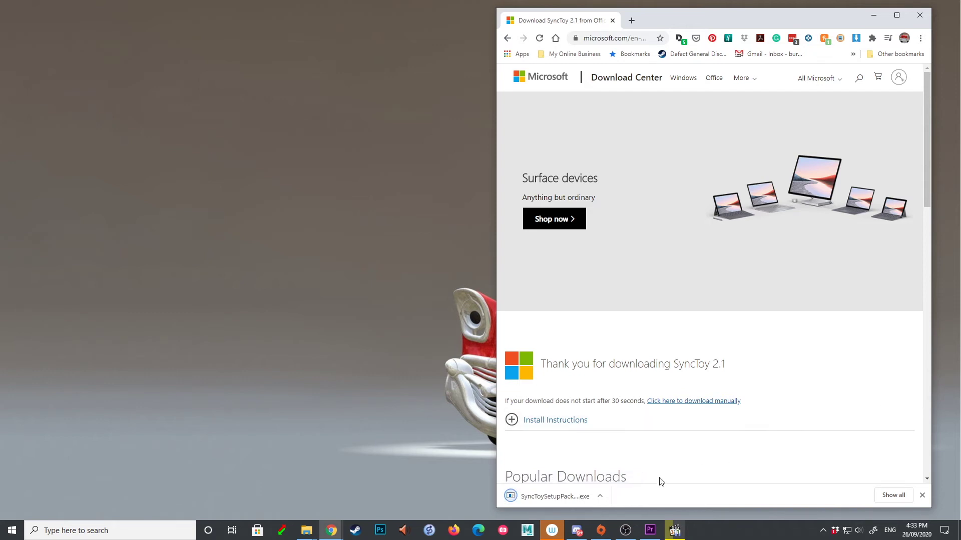
click(554, 497)
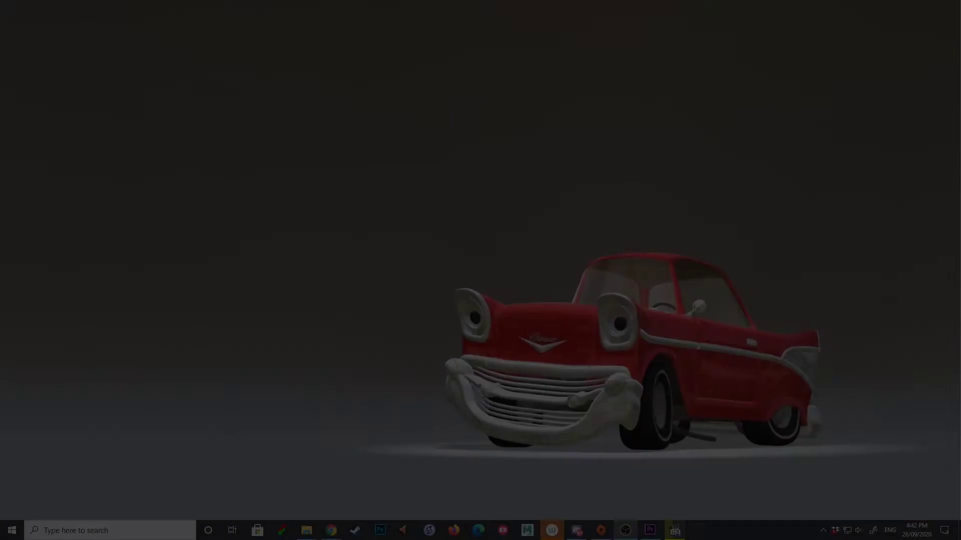
Search Start for "sync" and launch SyncToy 2.1 (x64)
key(super)
text(sync)
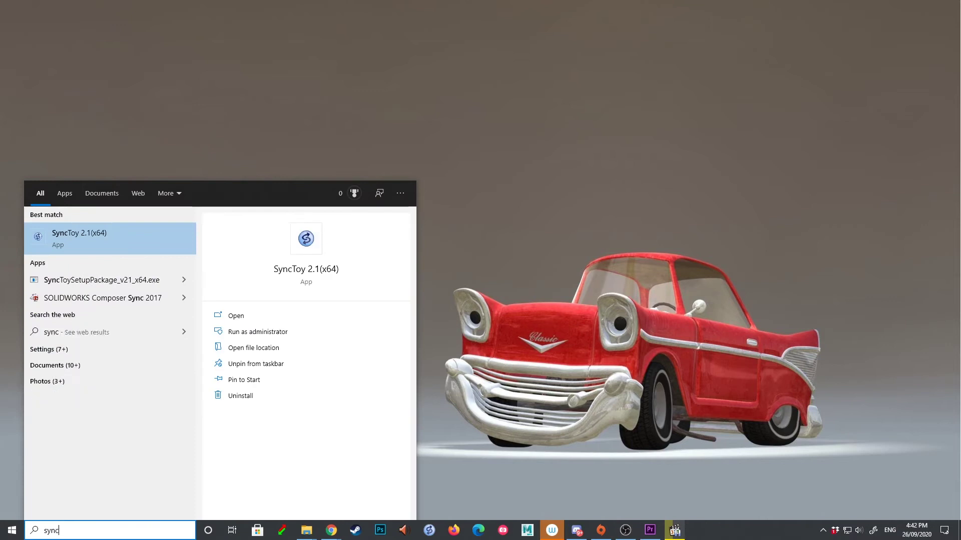
key(Return)
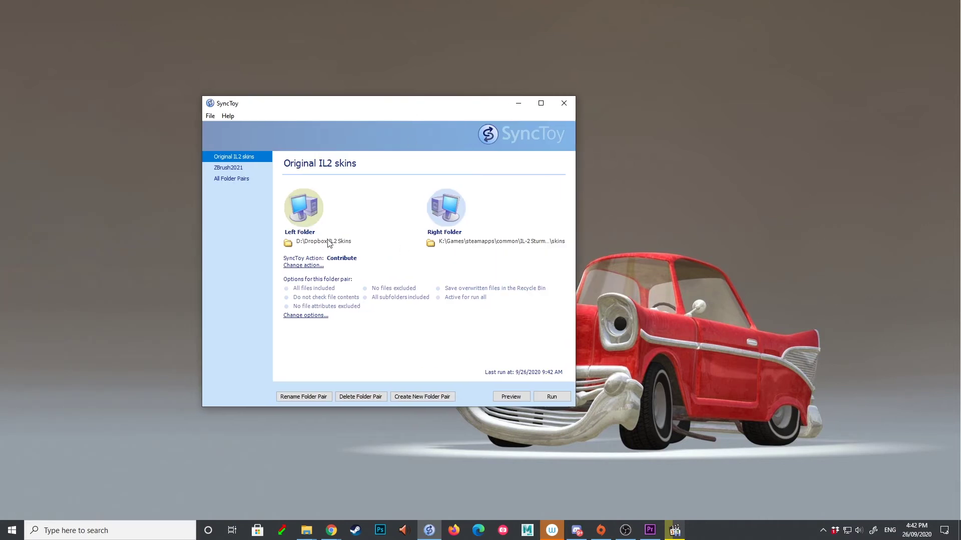
Start a new folder pair and select Dropbox (D:)\Dropbox\IL2 skins folder\skins as the left folder
click(431, 398)
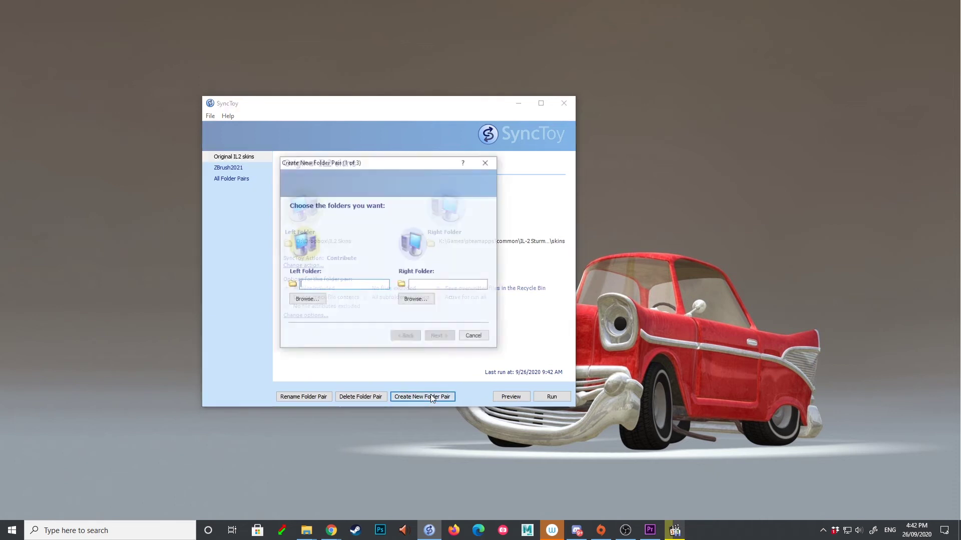
click(316, 300)
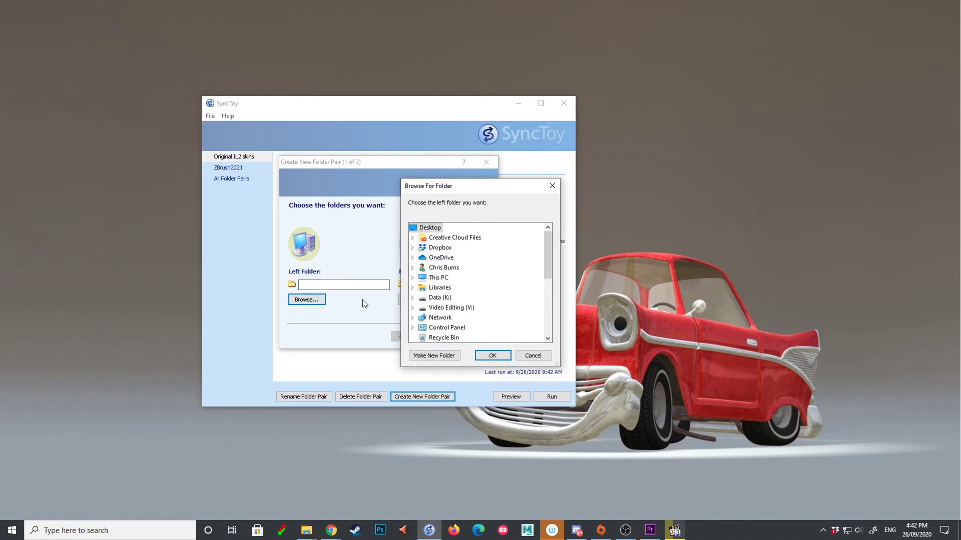
double_click(424, 280)
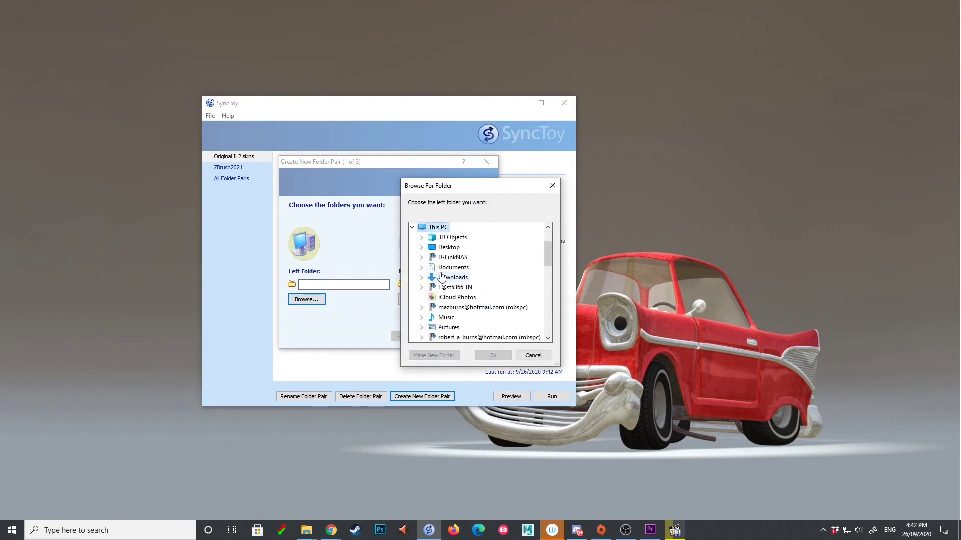
scroll(442, 266, down, 4)
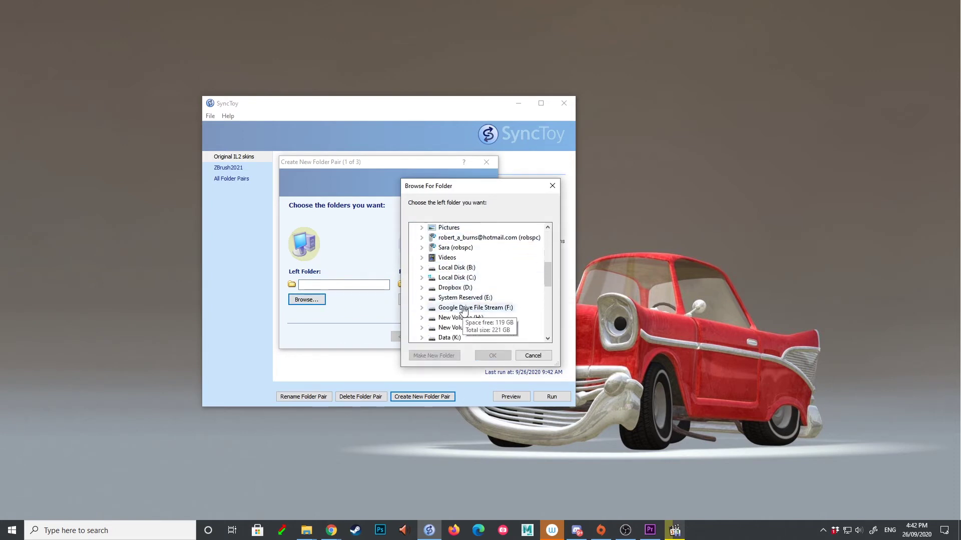
double_click(461, 268)
double_click(458, 278)
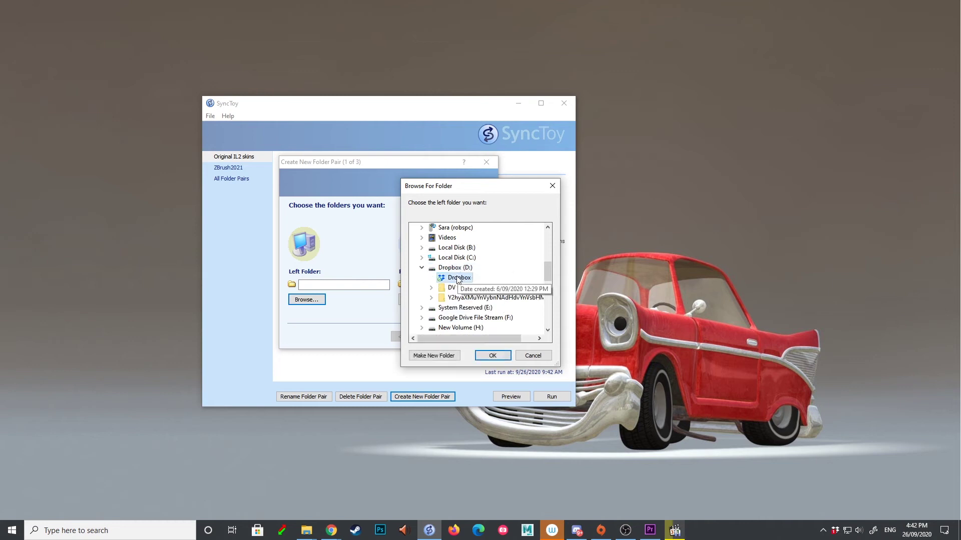
scroll(457, 280, down, 5)
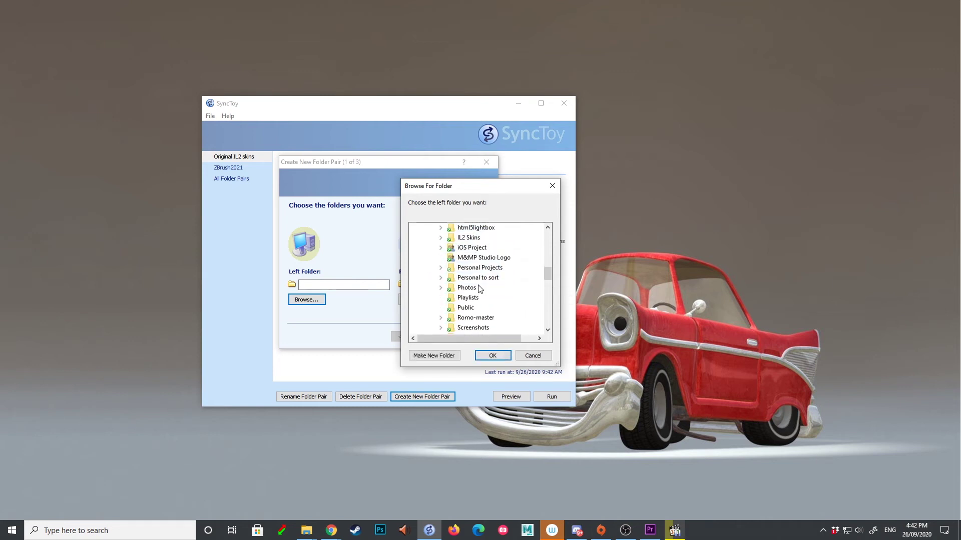
double_click(482, 308)
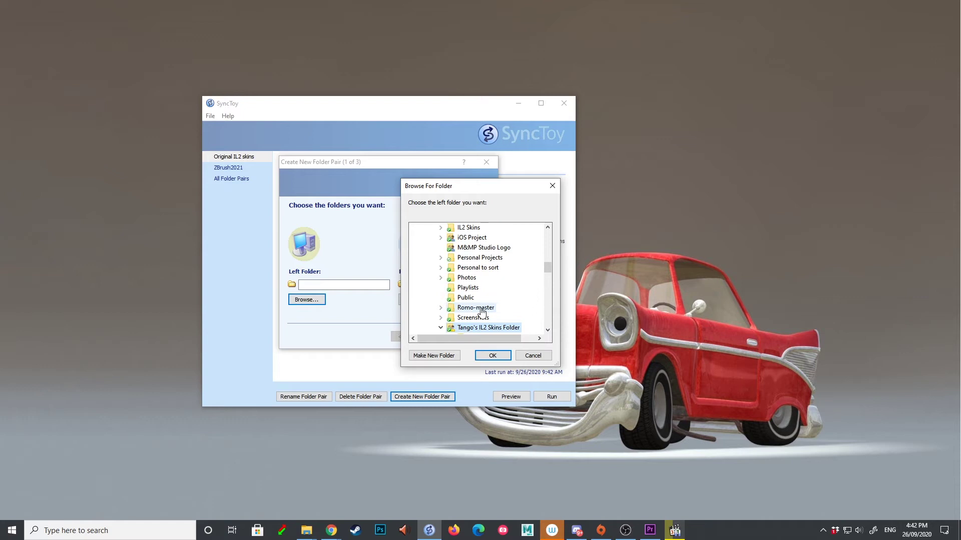
click(472, 308)
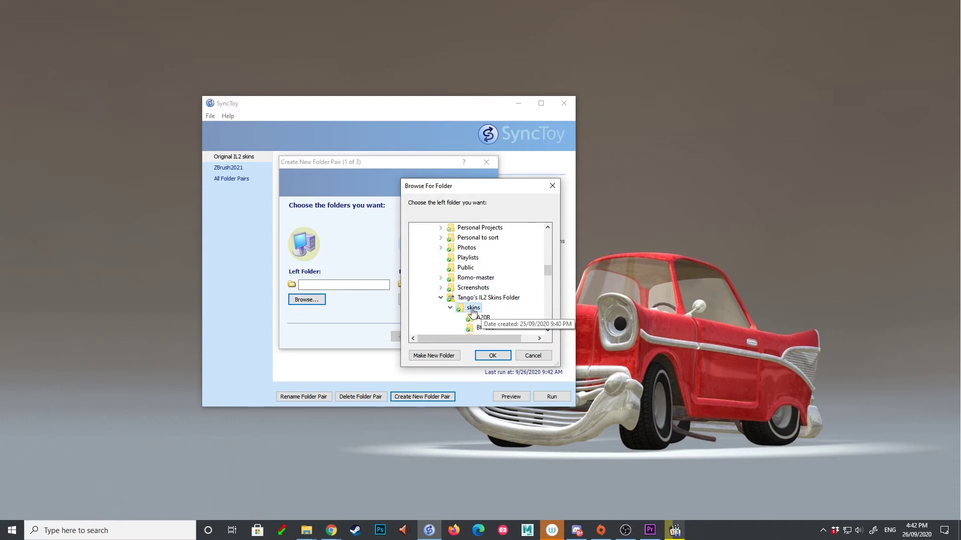
Confirm the left folder and browse the right folder to K:\Games\steamapps\common
click(492, 356)
click(417, 299)
double_click(424, 299)
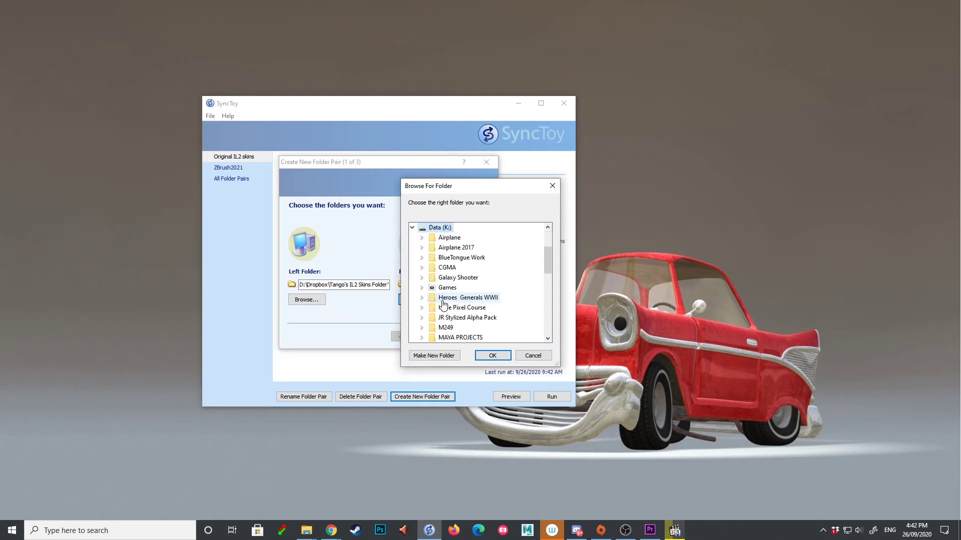
double_click(444, 295)
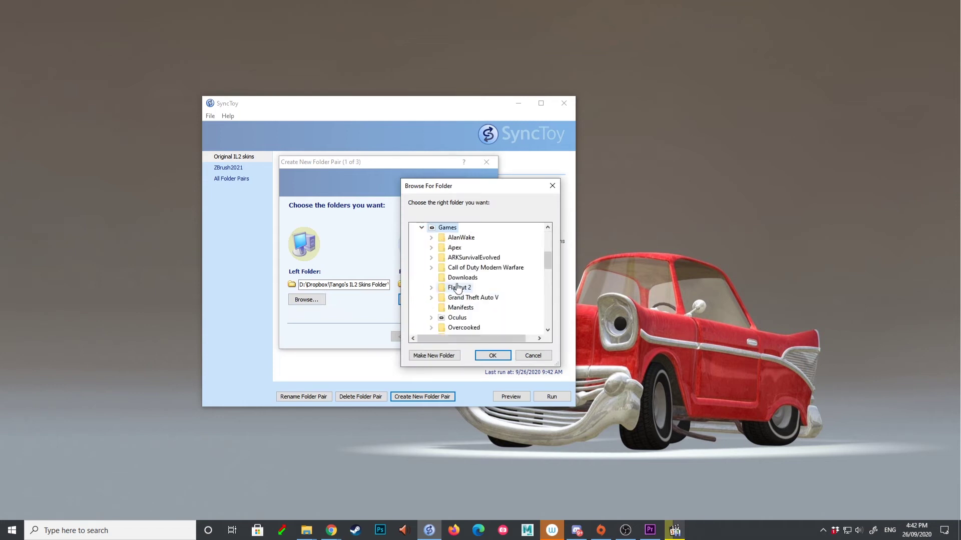
scroll(457, 290, down, 2)
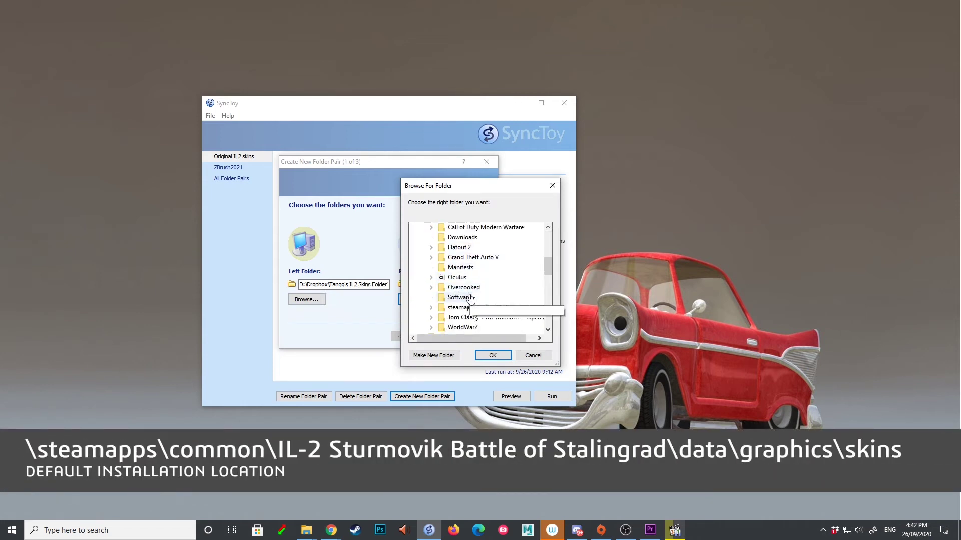
scroll(463, 301, down, 1)
double_click(470, 299)
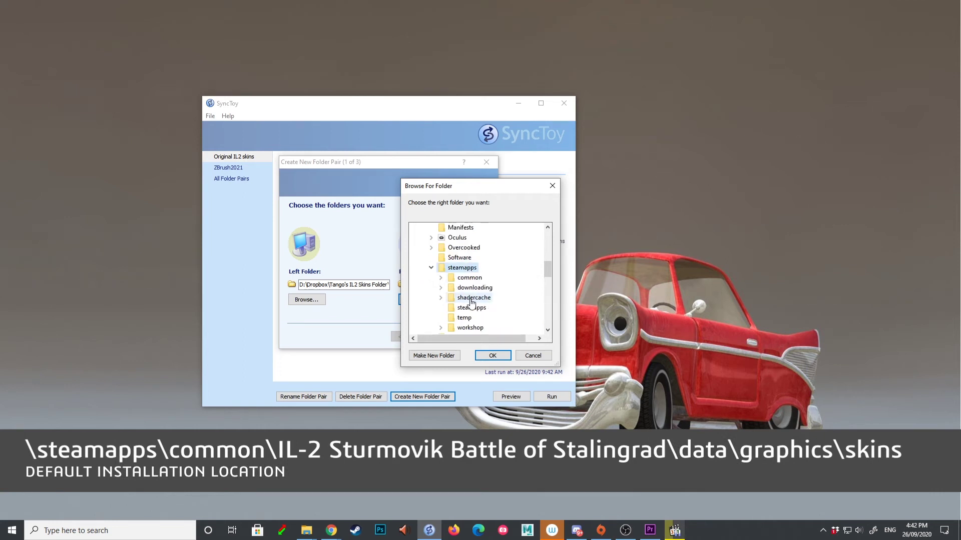
double_click(477, 287)
Set the right folder to IL-2 Sturmovik Battle of Stalingrad\data\graphics\skins
scroll(477, 287, down, 5)
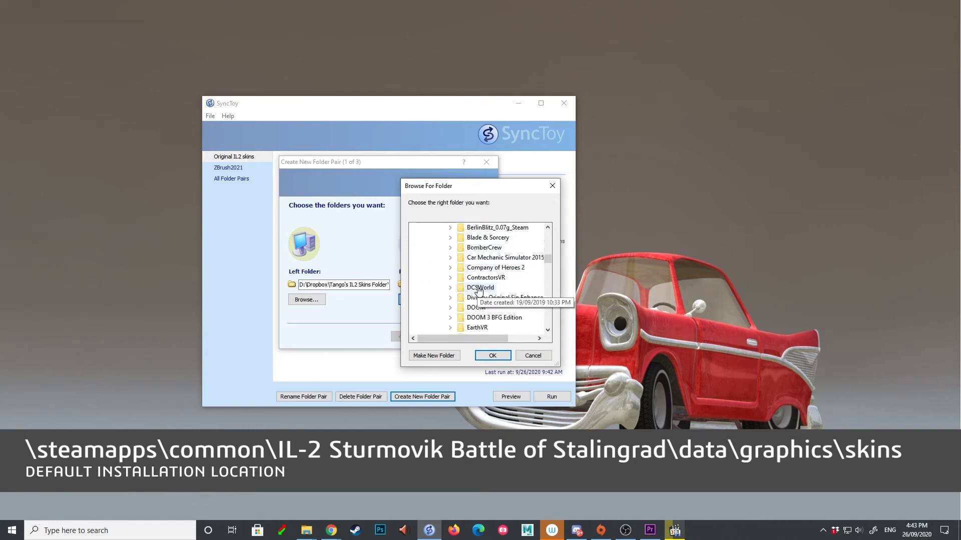
scroll(484, 302, down, 2)
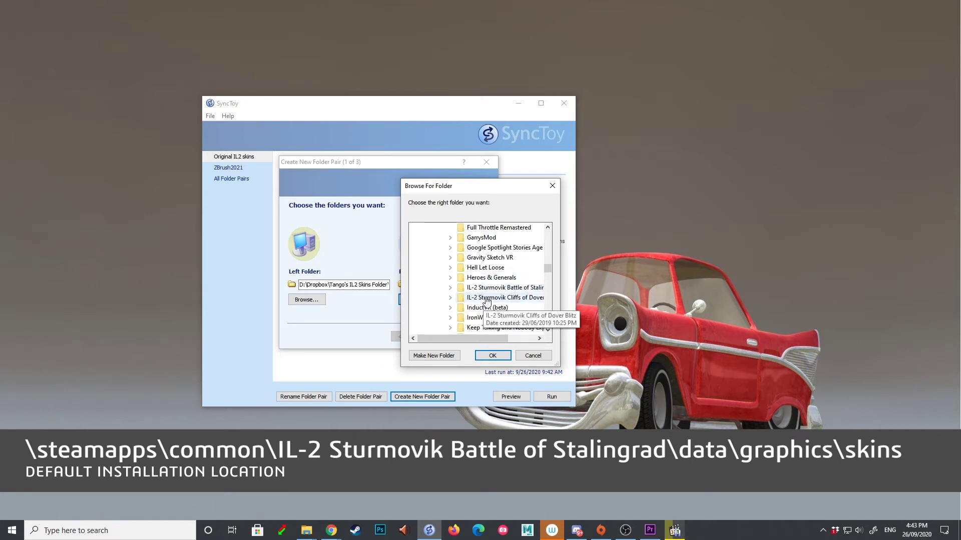
double_click(482, 289)
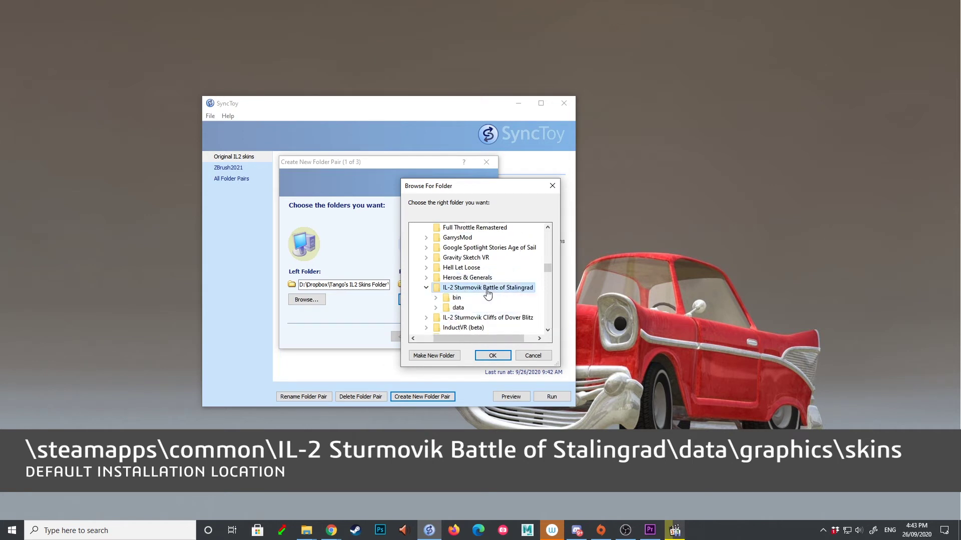
double_click(458, 308)
double_click(473, 279)
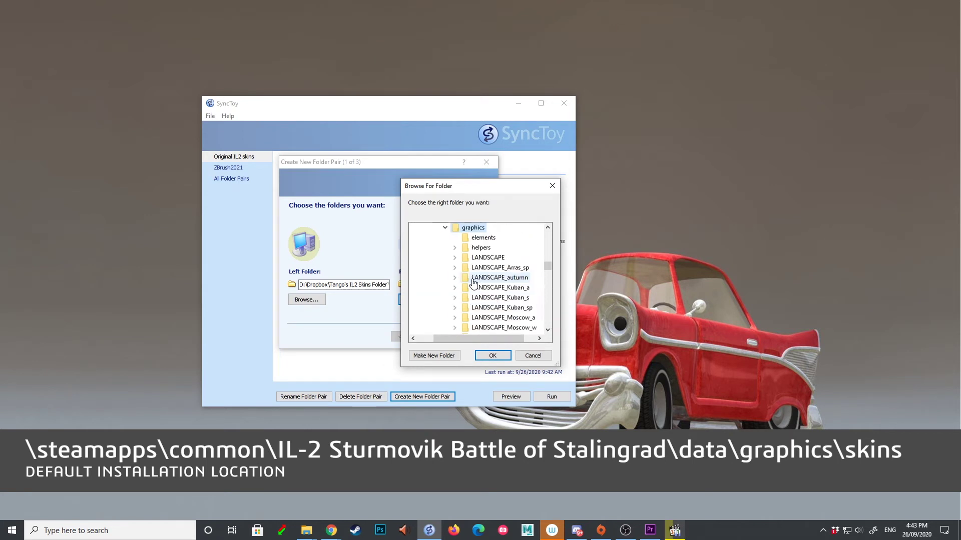
scroll(480, 270, down, 5)
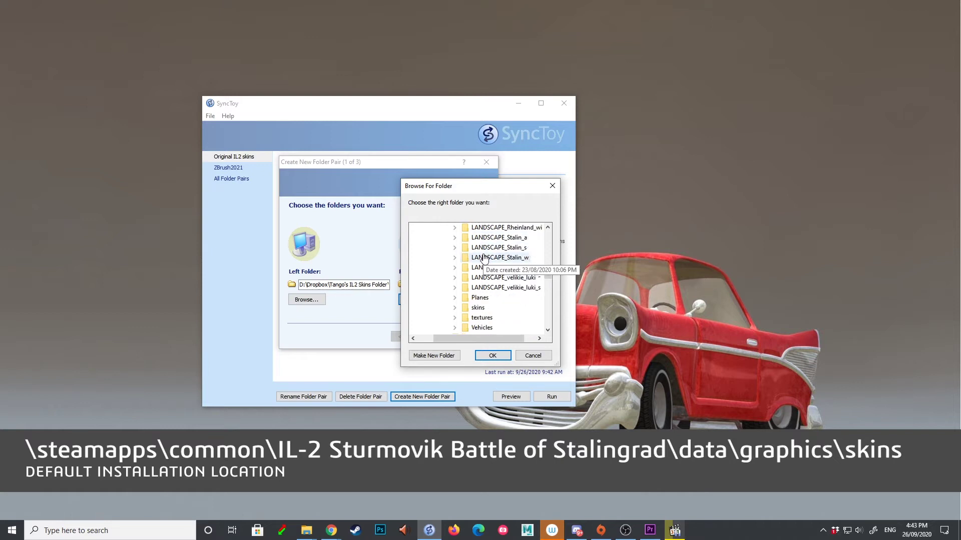
double_click(480, 306)
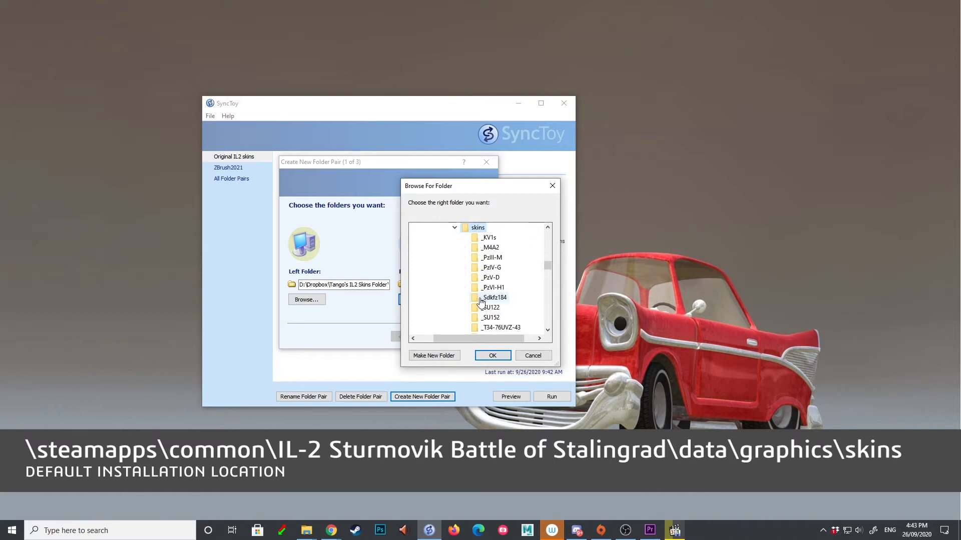
click(493, 356)
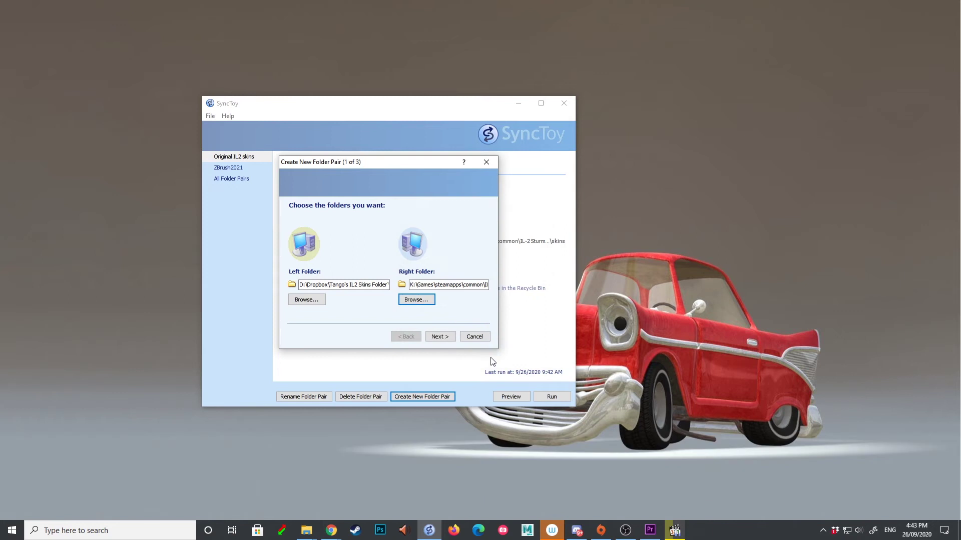
Choose the Contribute action, name the pair "IL2 Skins Update", and finish
click(447, 338)
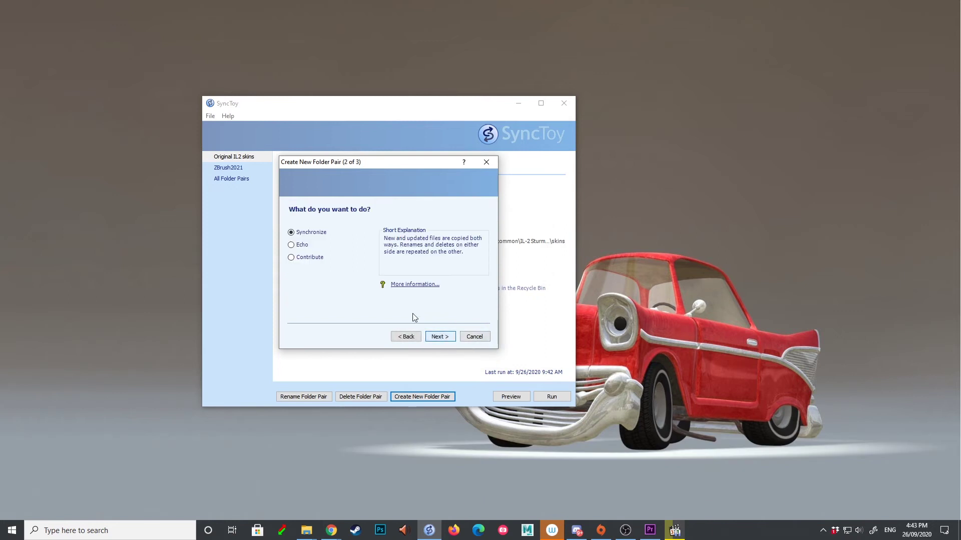
click(304, 260)
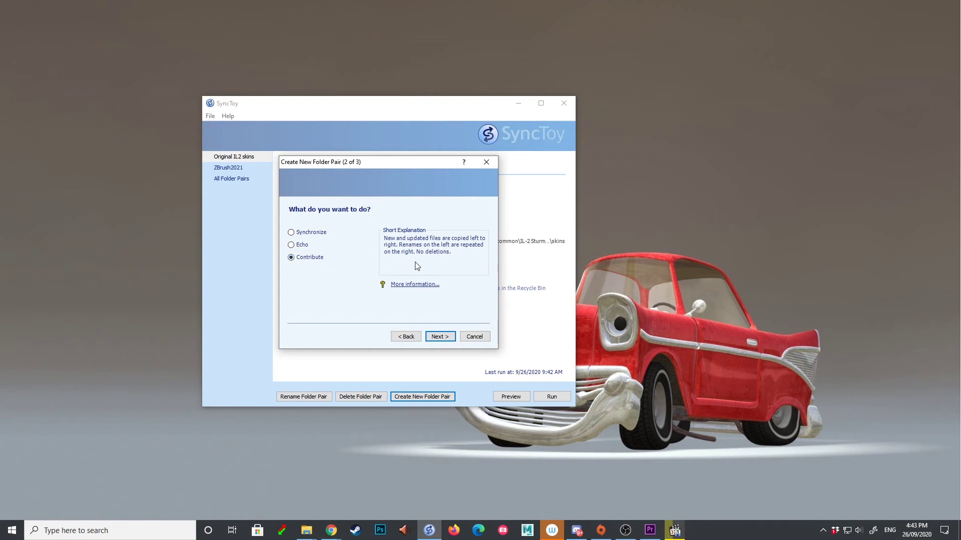
click(440, 338)
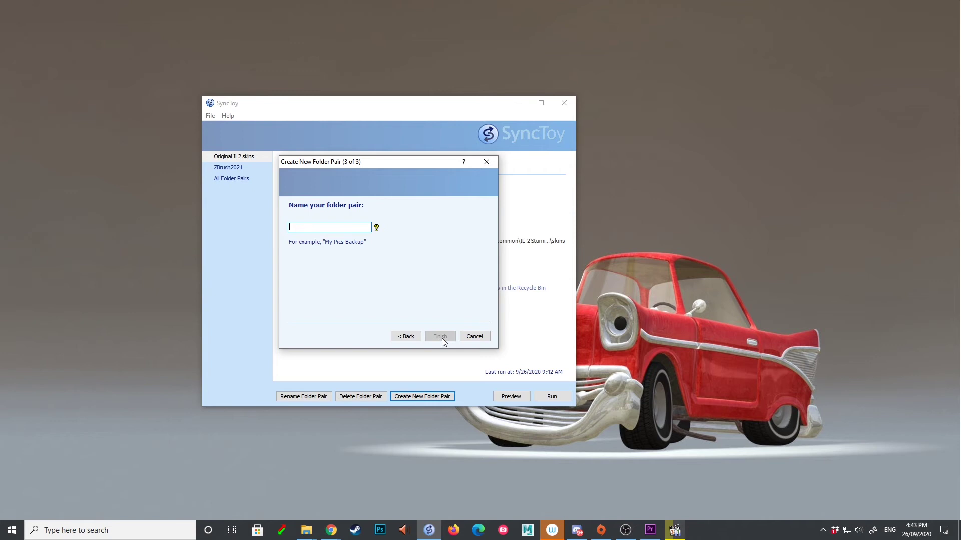
text(IL2 Skins Update)
click(436, 335)
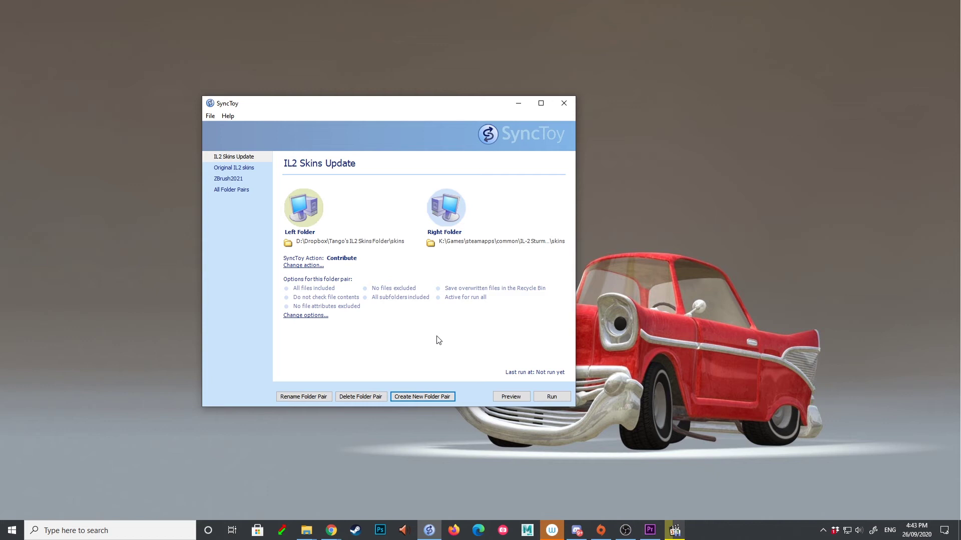
Preview the IL2 Skins Update pair full-screen, widening Target Path to show the 25 new skins' full paths
click(509, 397)
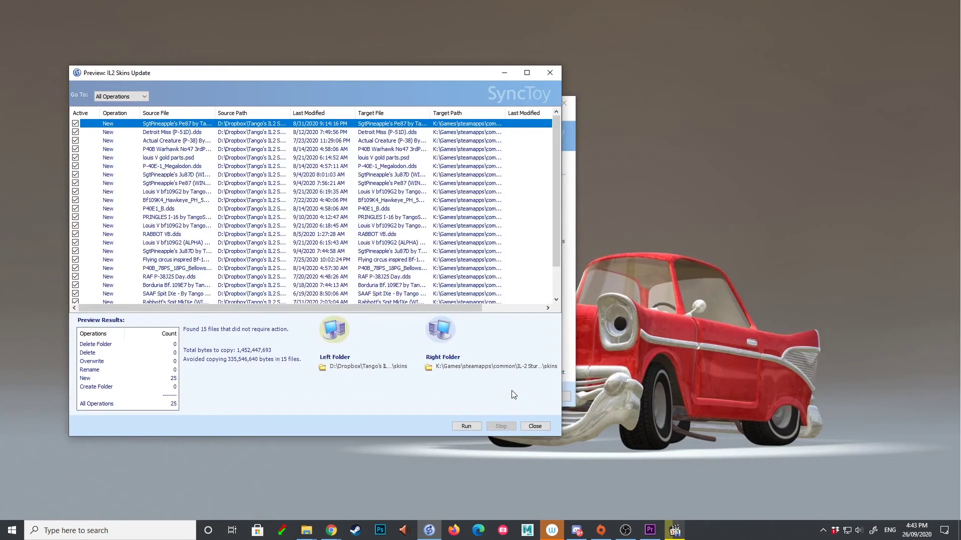
click(526, 73)
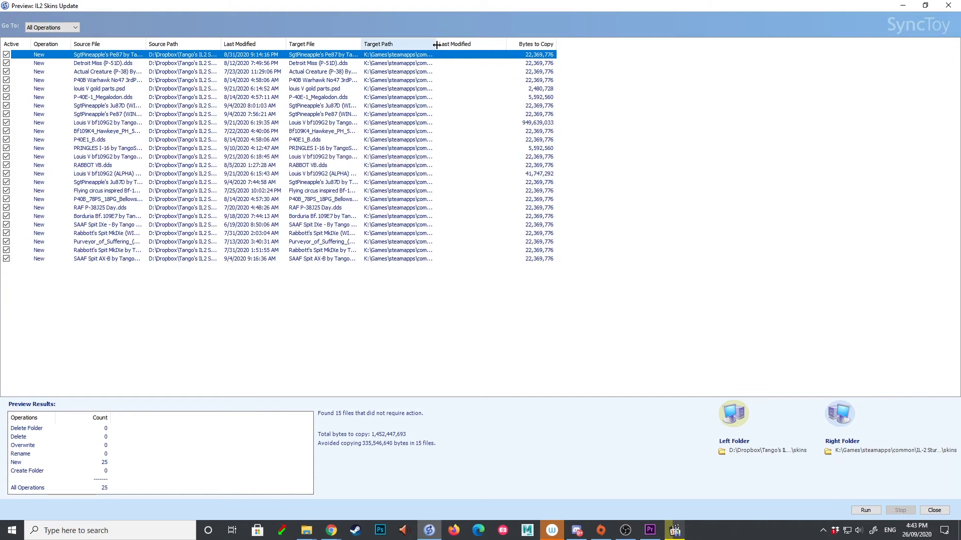
drag(436, 44, 648, 46)
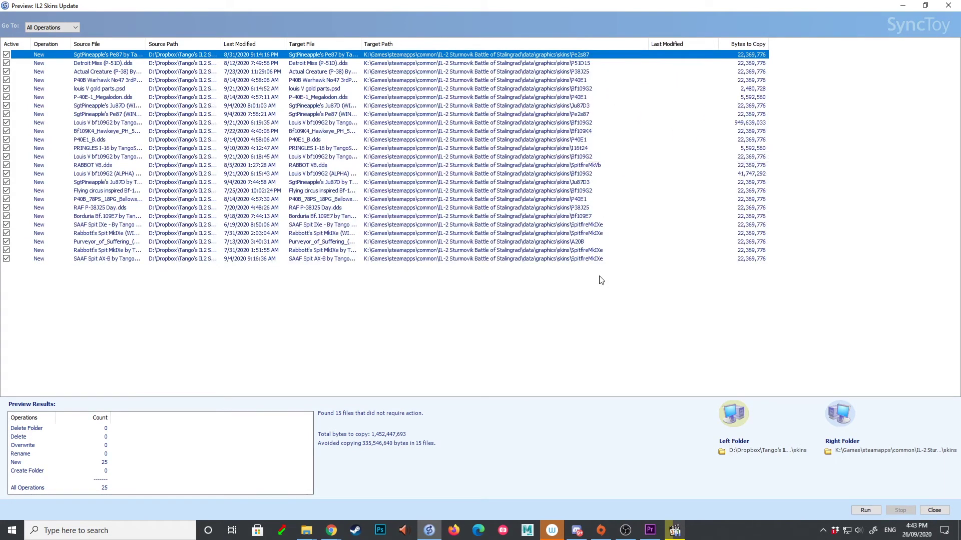
Run the IL2 Skins Update pair from the preview to copy the 25 new skins
click(866, 511)
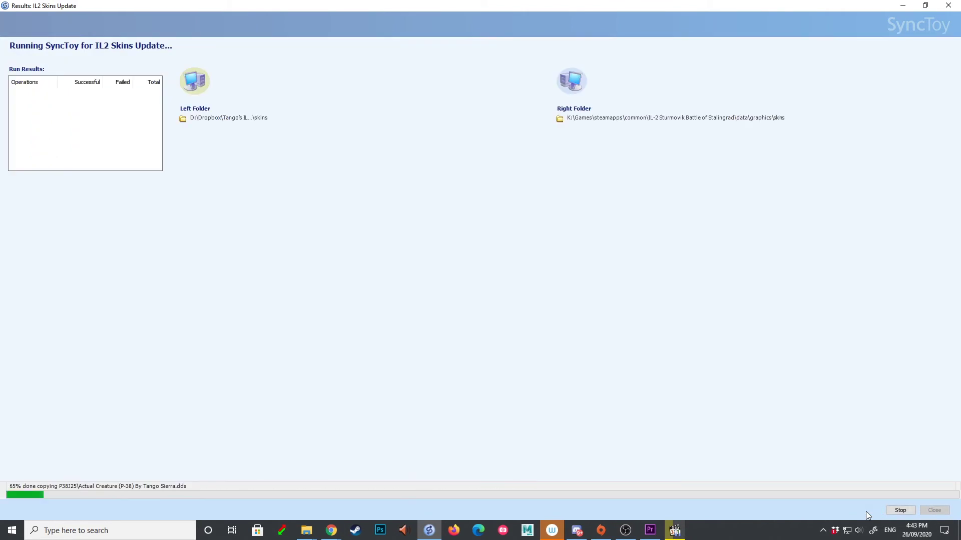